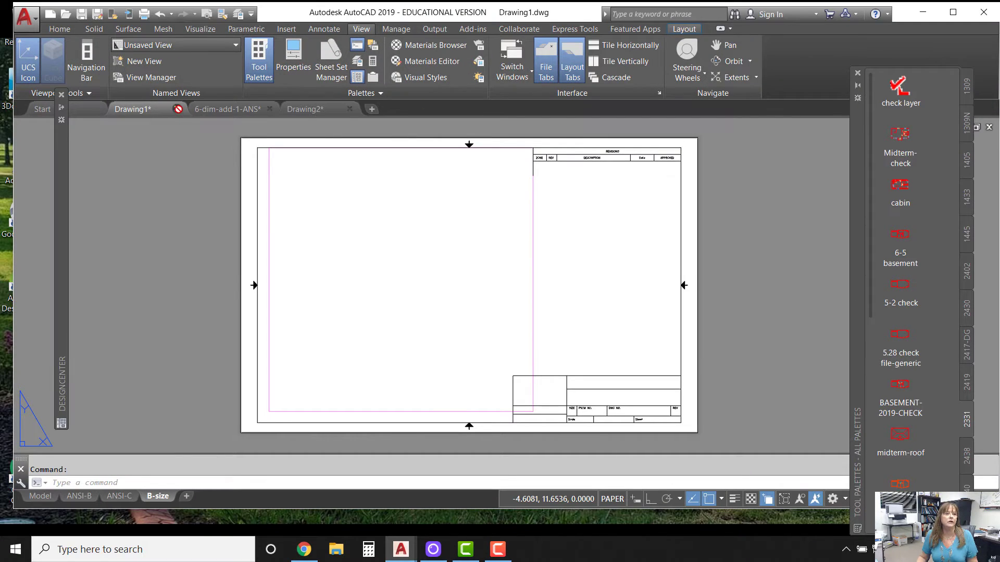
- Close Drawing1 without saving its changes and create a new drawing from a drawing template
click(177, 109)
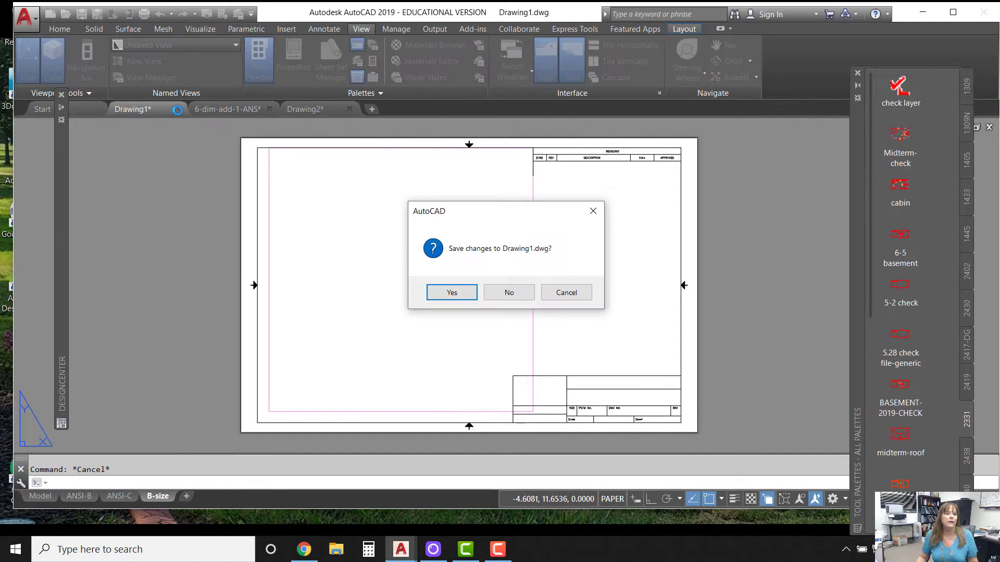
click(510, 292)
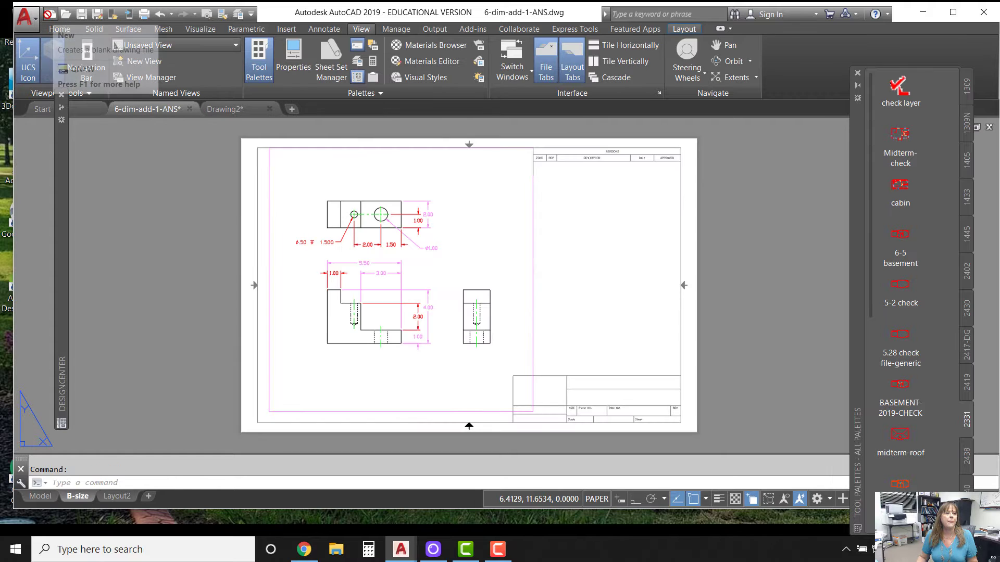
key(ctrl+n)
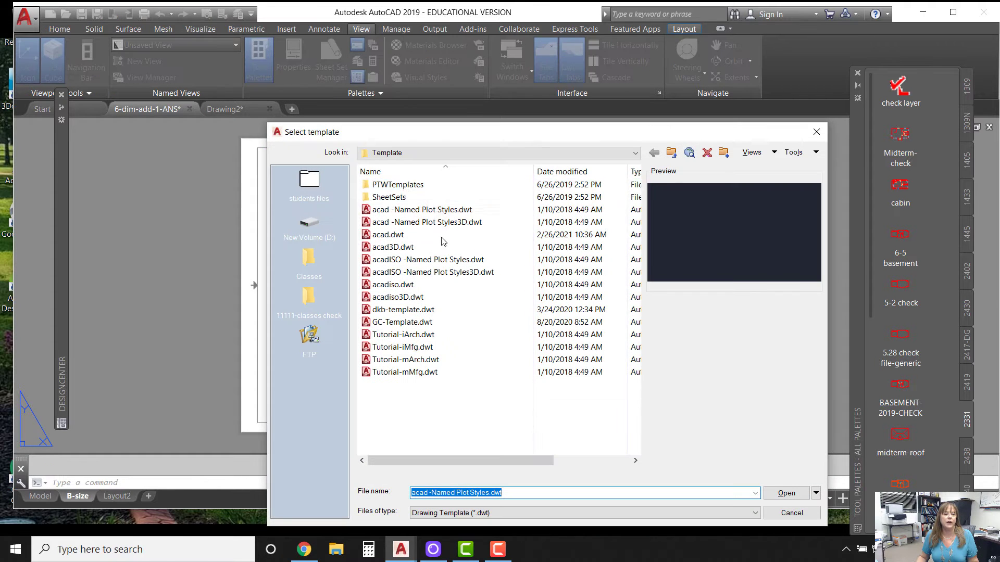
click(787, 493)
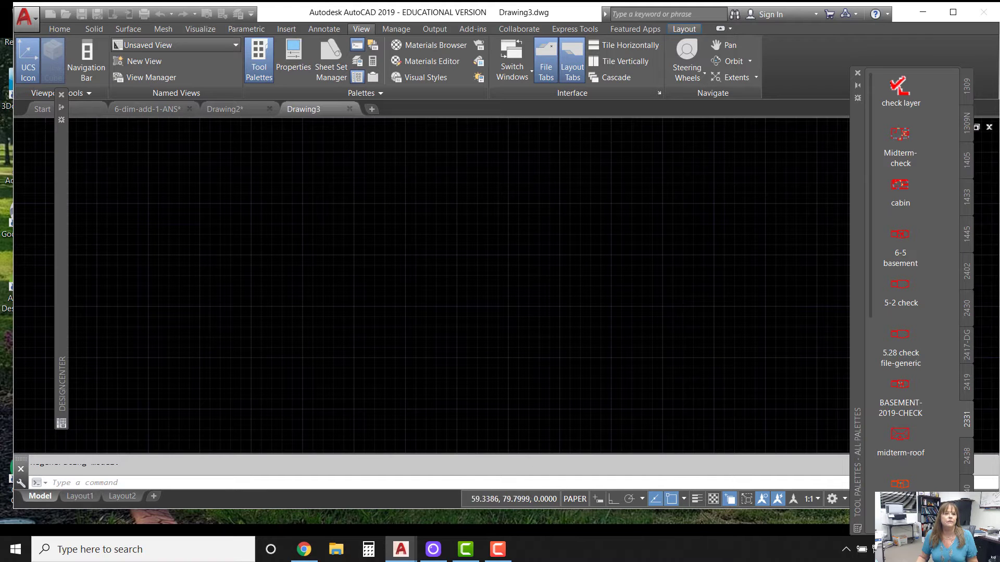
- Check which layers exist in the new blank drawing
click(59, 29)
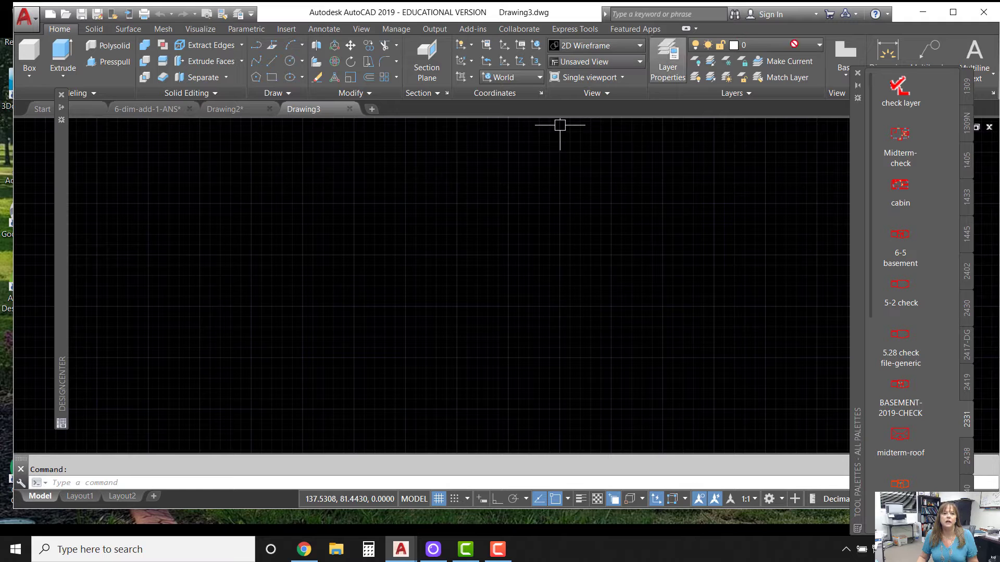
click(797, 45)
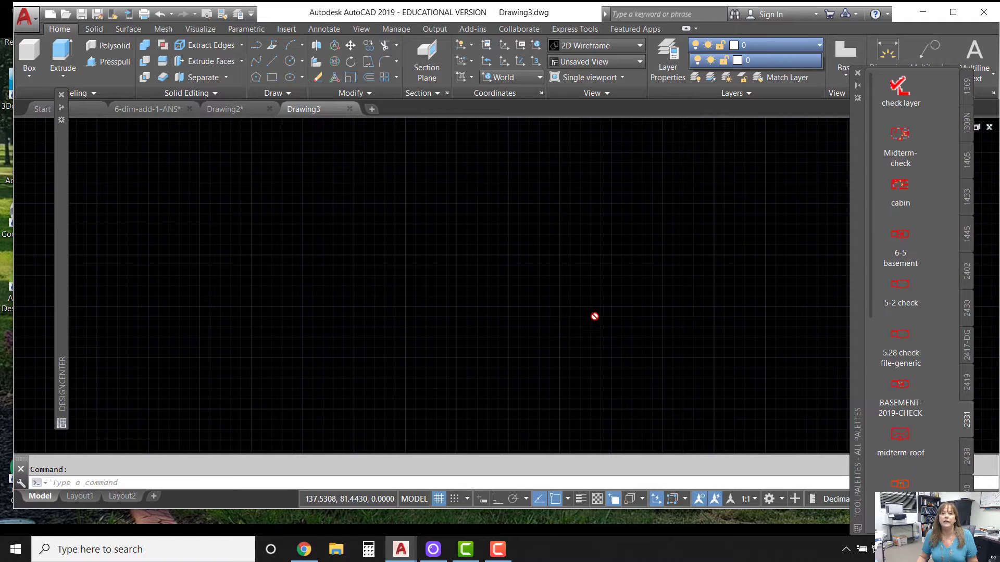
key(Escape)
key(Escape)
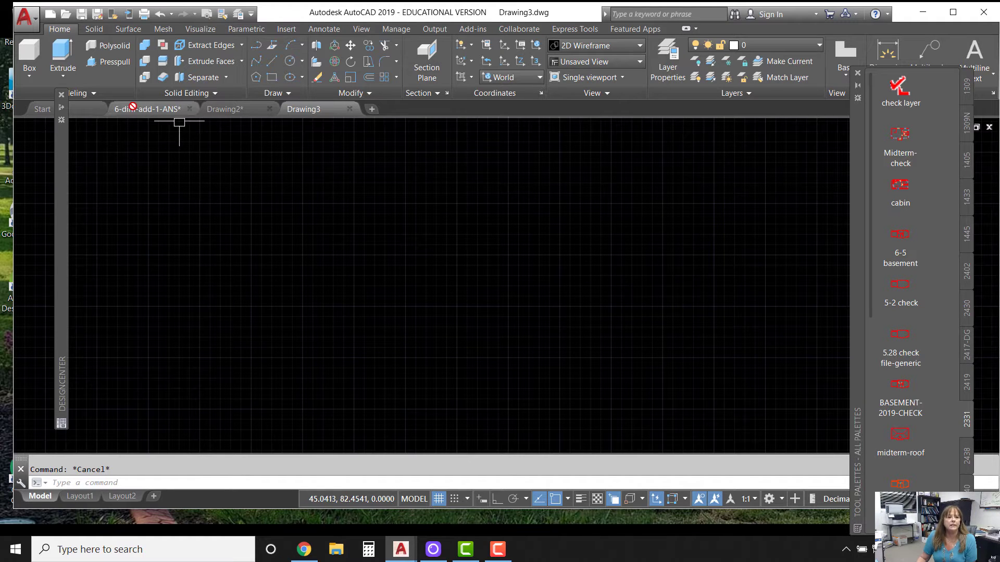
- Examine the layers and layouts of the 6-dim-add-1-ANS drawing
mouse_move(138, 108)
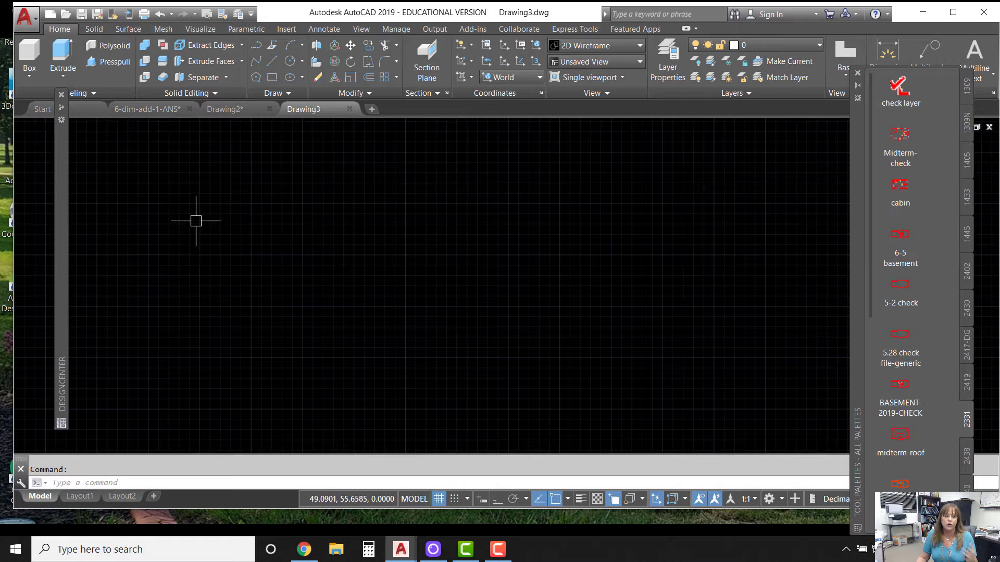
click(157, 110)
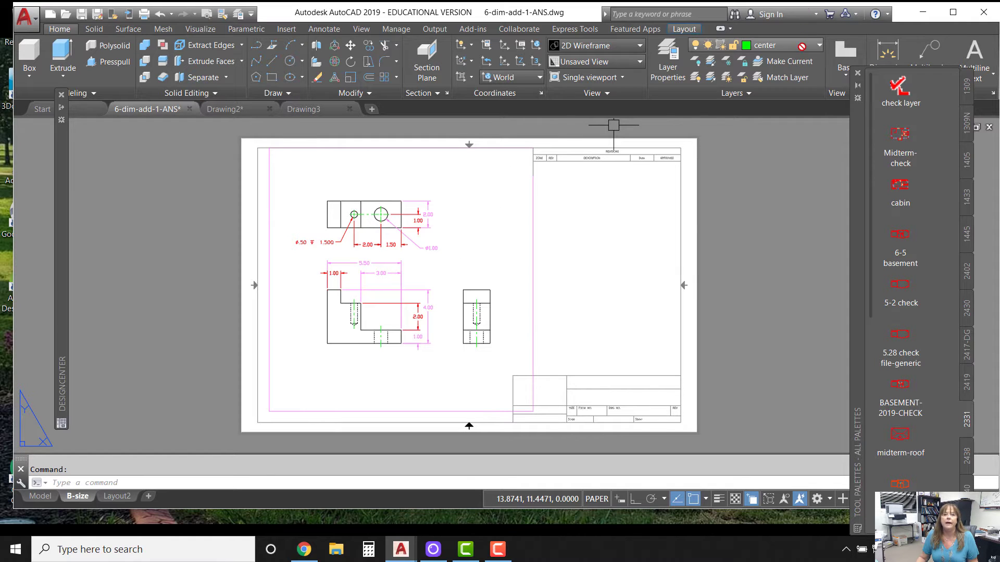
click(801, 45)
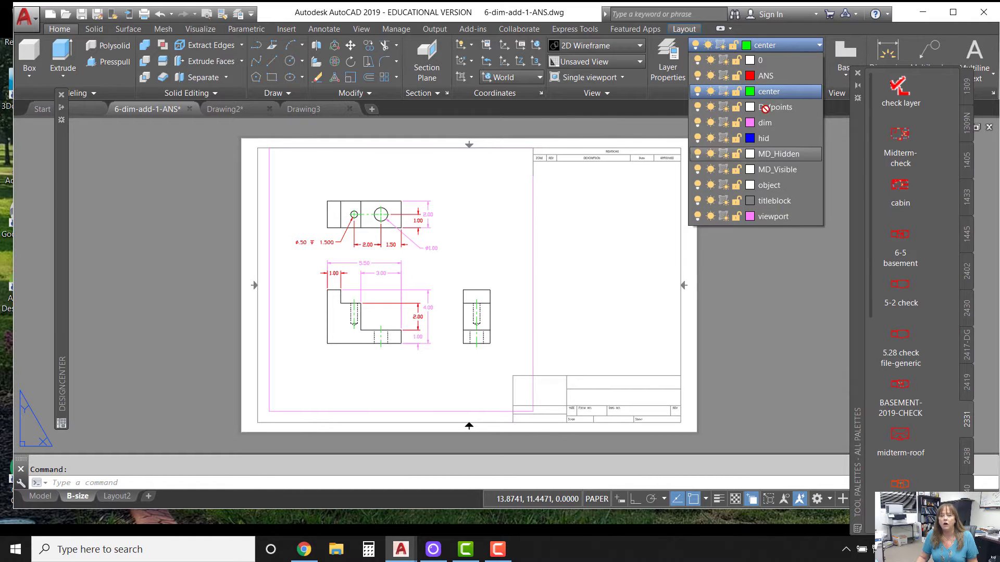
click(196, 206)
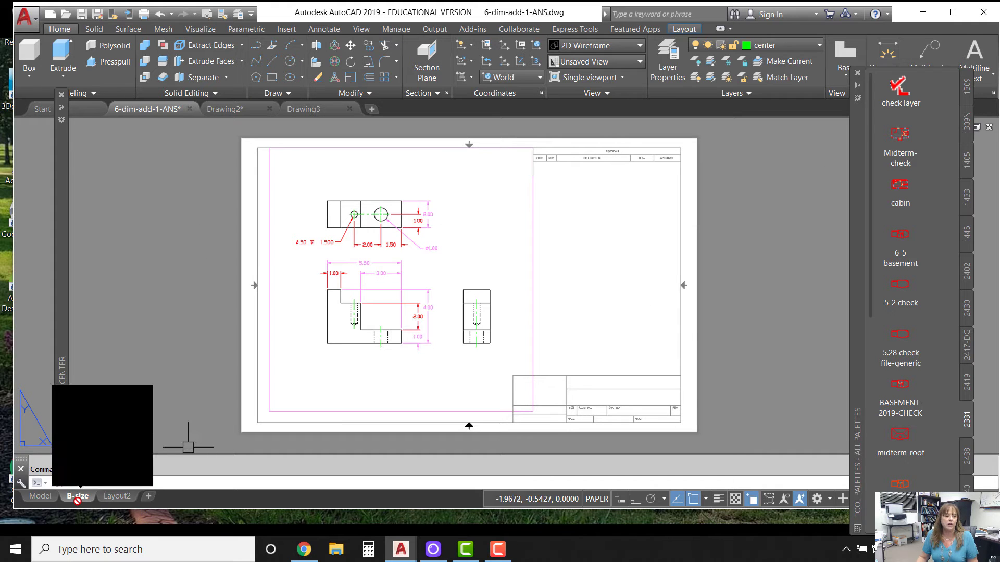
click(230, 108)
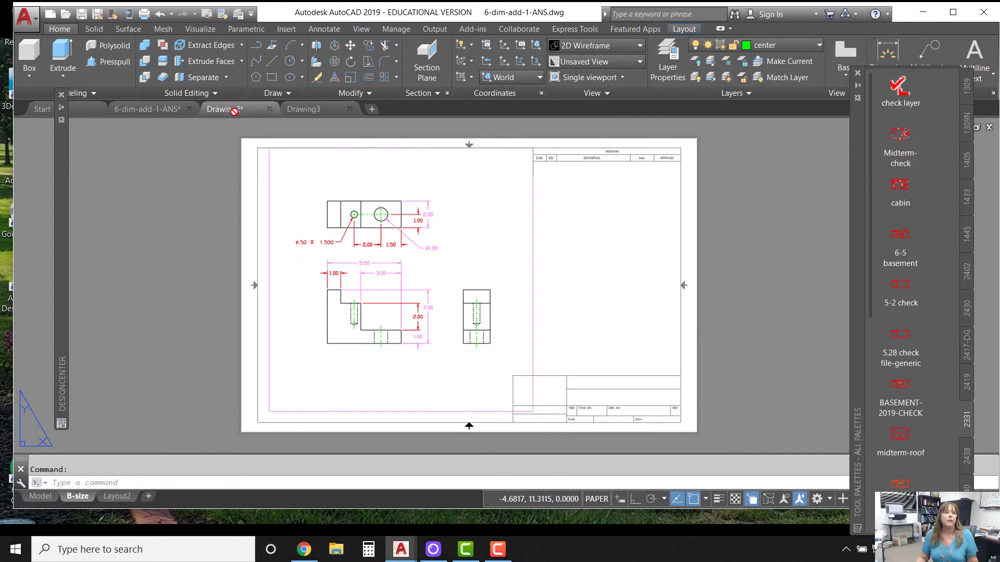
- Return to Drawing3 and compare its layer list and layouts with those of the finished drawing
click(319, 109)
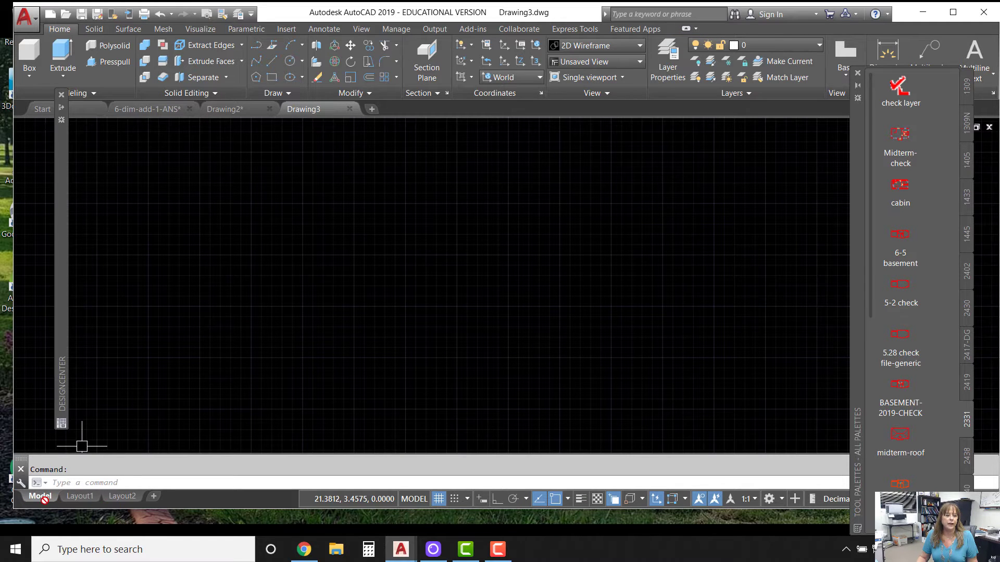
click(792, 47)
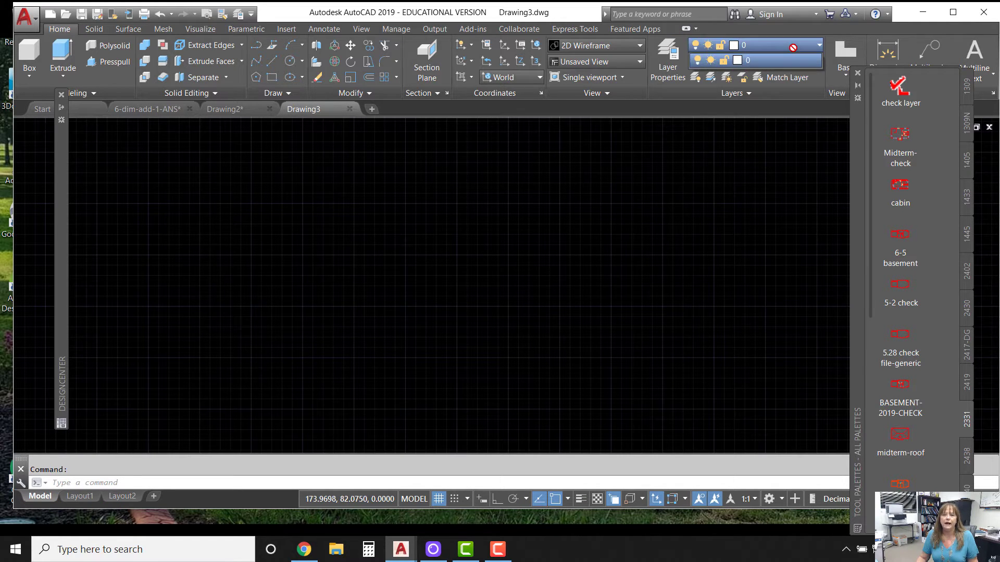
key(Escape)
key(Escape)
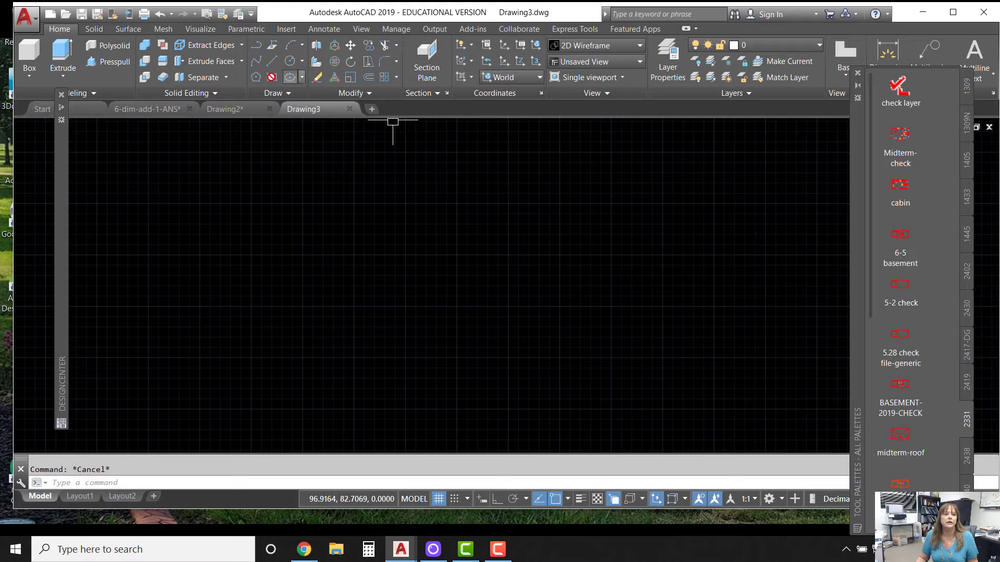
- Open DesignCenter and move its palette farther into the drawing area
click(361, 29)
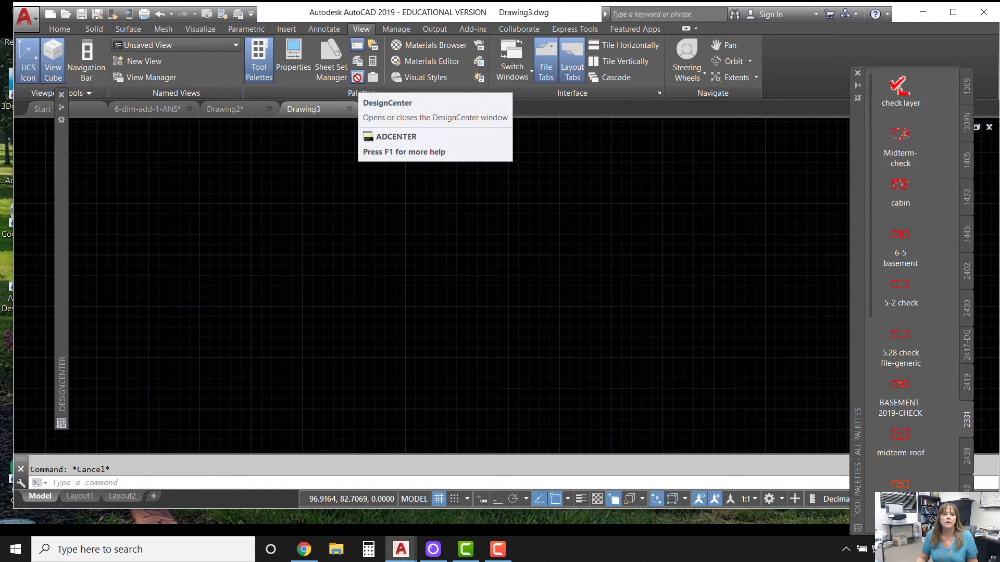
click(357, 77)
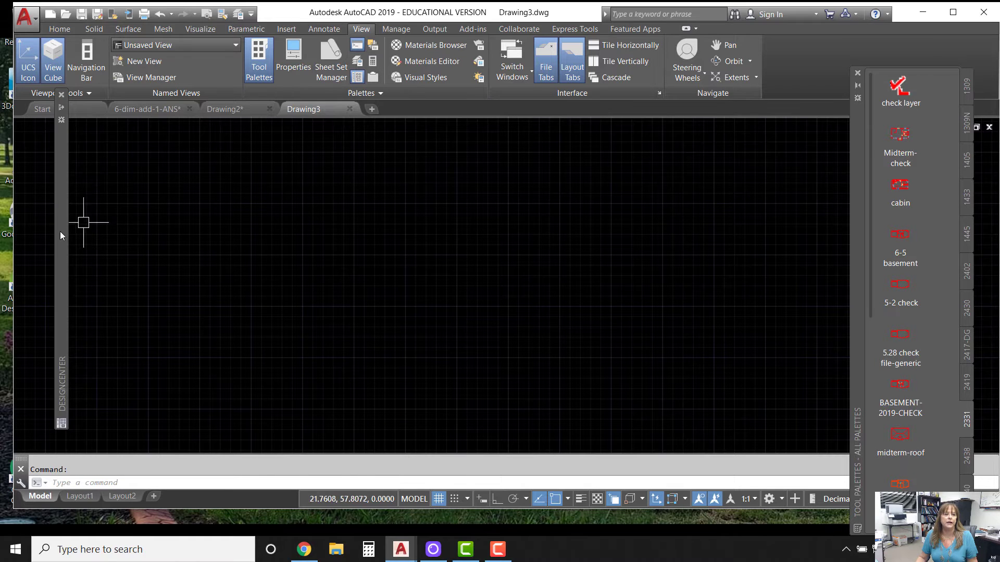
mouse_move(60, 232)
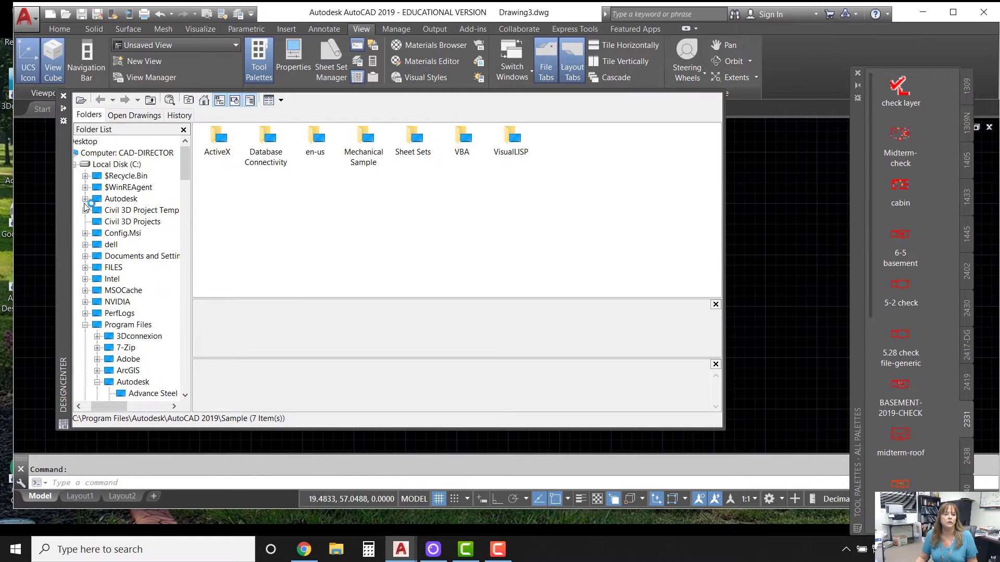
drag(63, 189, 186, 220)
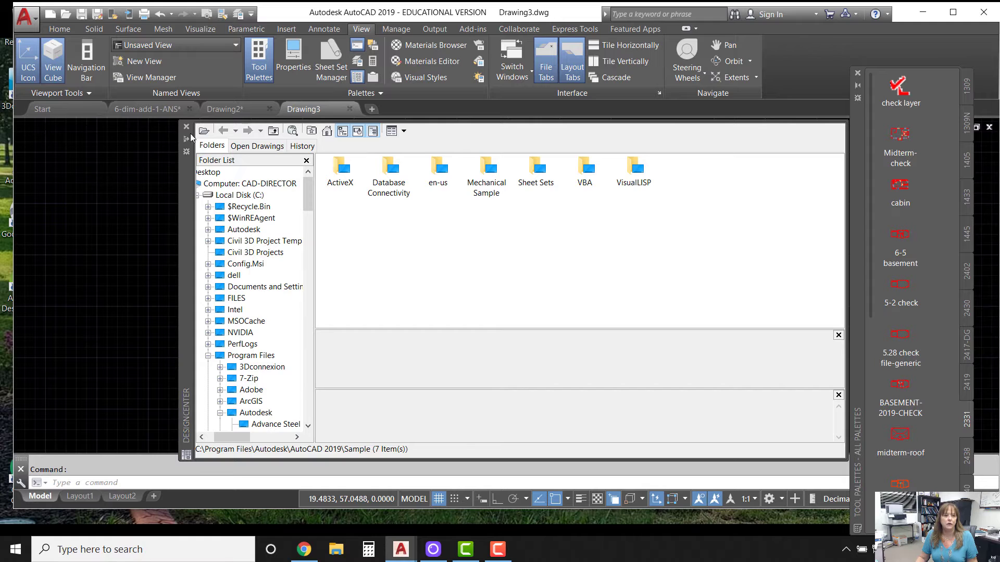
- Look through the folder list and history in DesignCenter, and show the contents of the open drawings
click(326, 131)
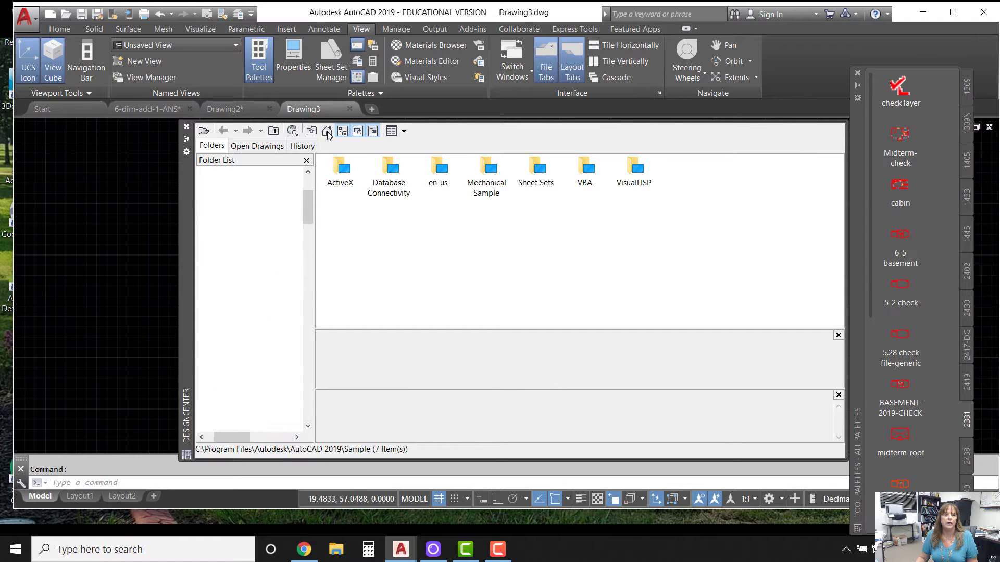
drag(306, 250, 300, 193)
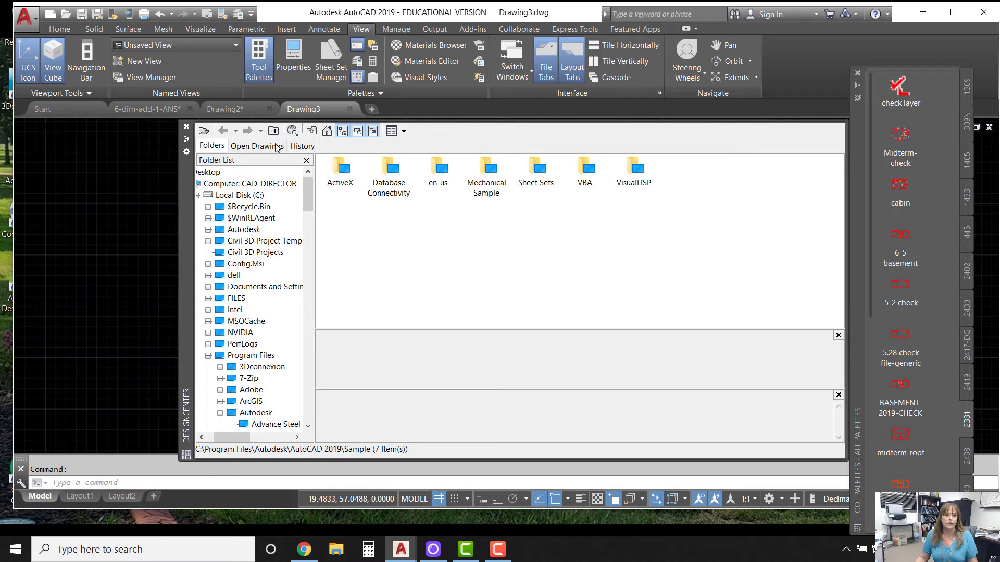
click(301, 147)
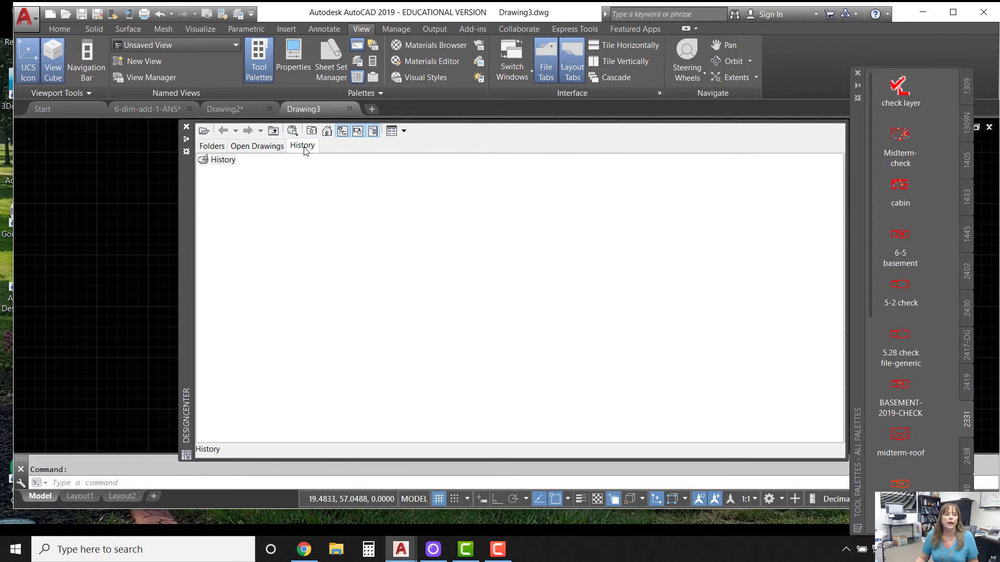
click(267, 148)
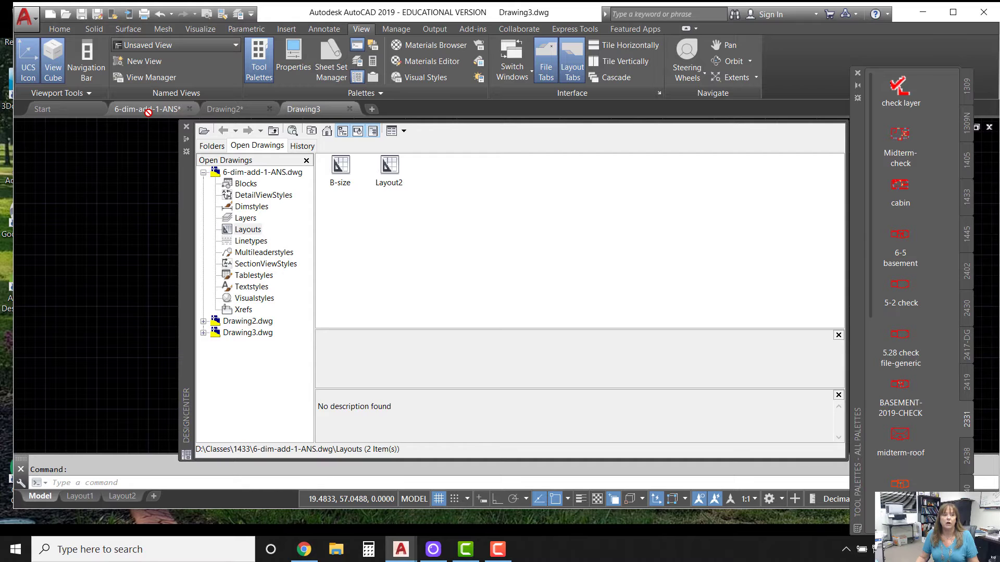
- Copy the B-size layout from 6-dim-add-1-ANS.dwg into Drawing3 using DesignCenter
mouse_move(148, 112)
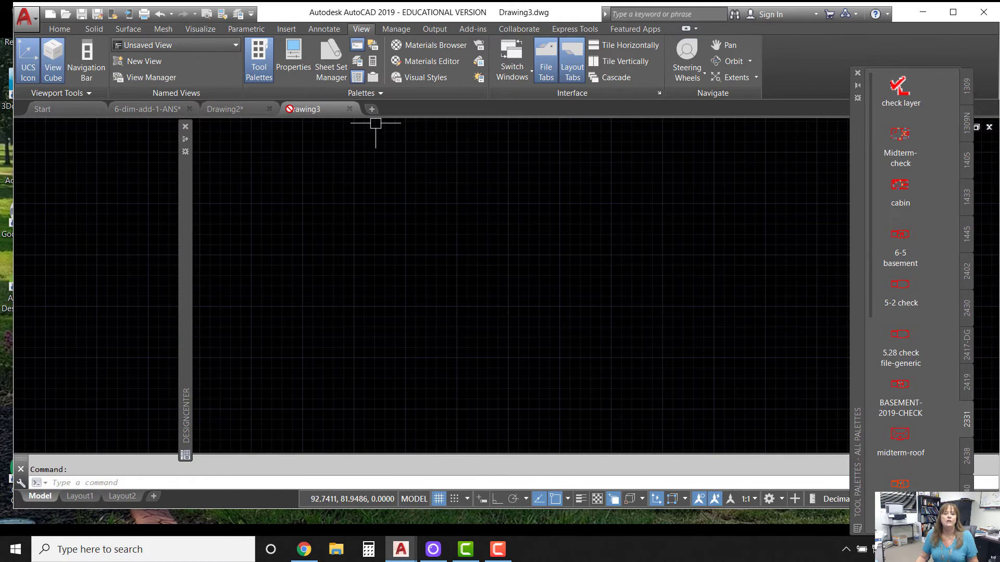
mouse_move(190, 285)
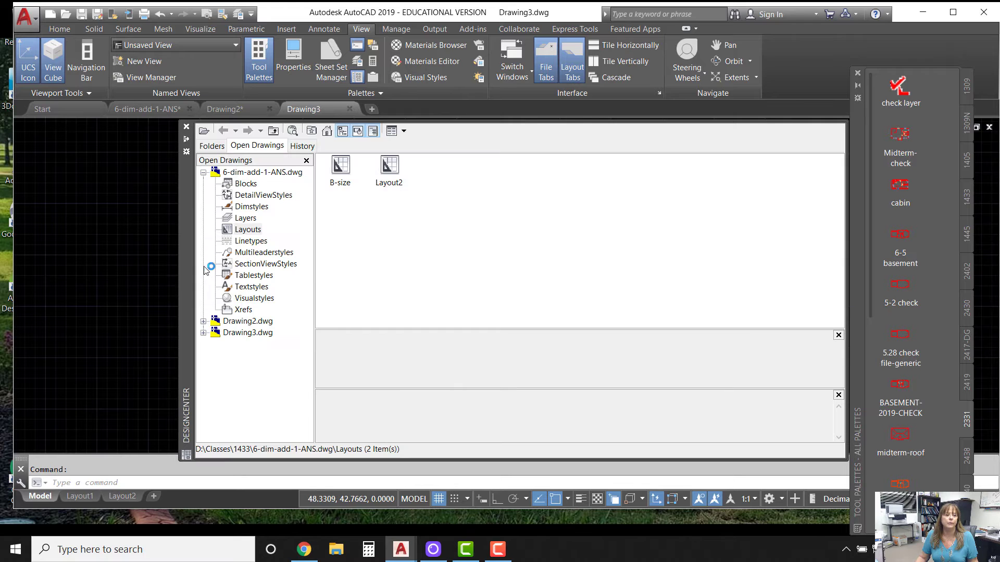
click(248, 230)
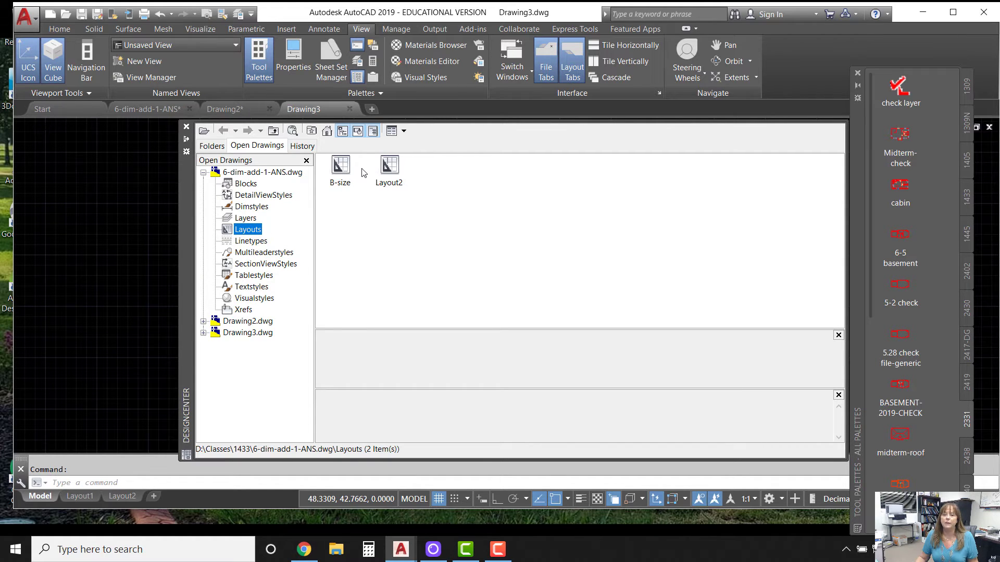
drag(344, 167, 54, 267)
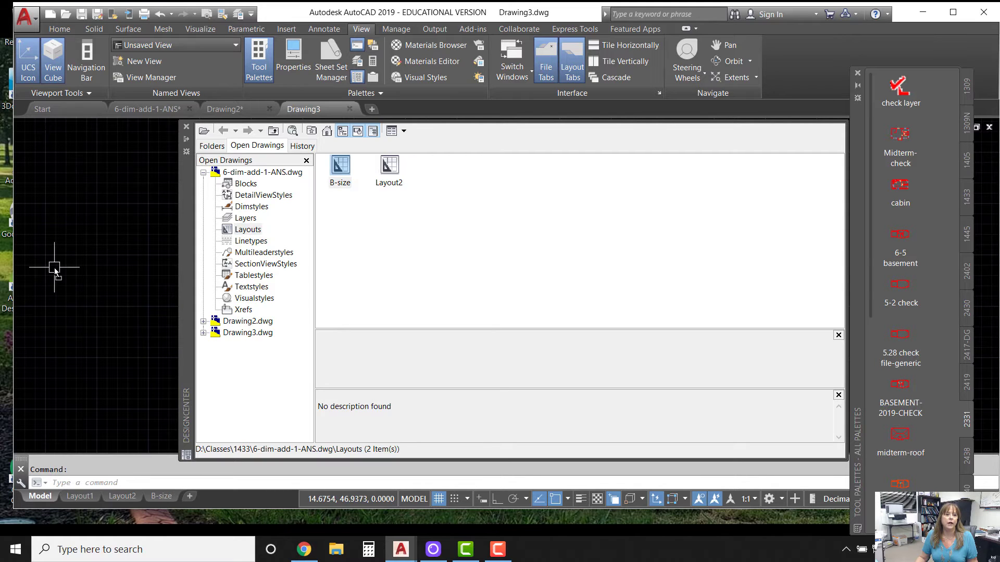
- Copy the center, dim, hid, object, titleblock and viewport layers from 6-dim-add-1-ANS.dwg into Drawing3
click(242, 219)
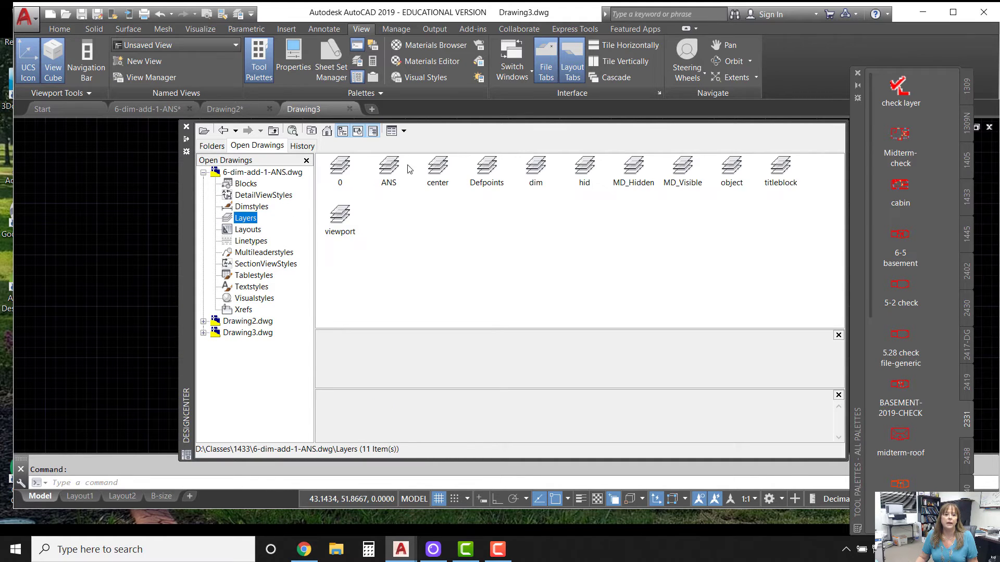
click(437, 170)
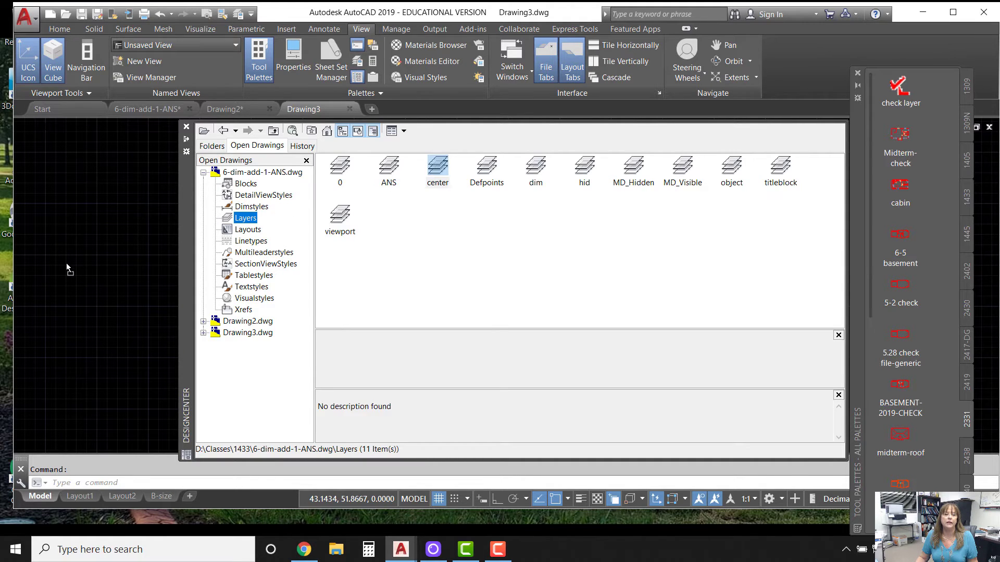
click(540, 165)
click(585, 167)
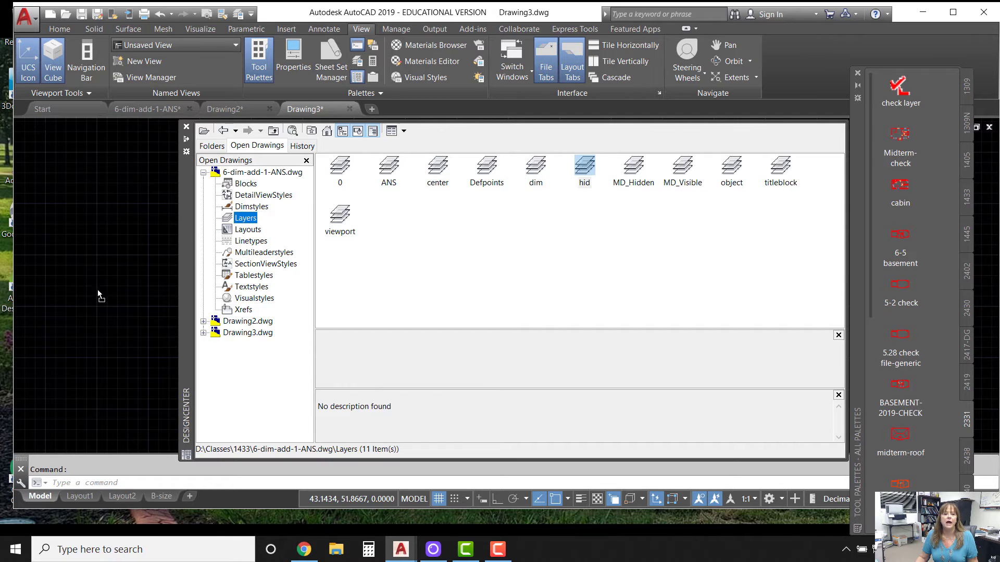
click(779, 165)
click(341, 216)
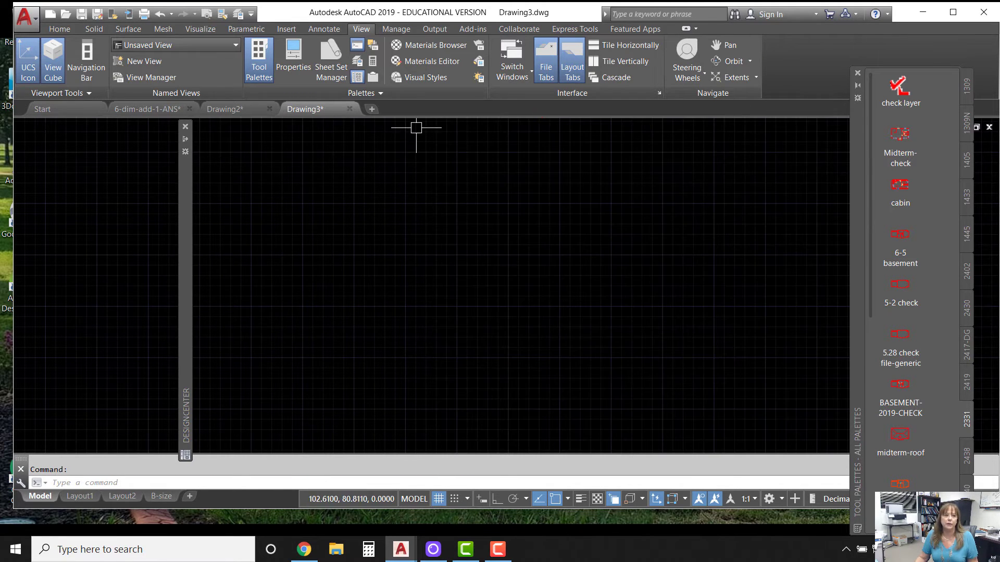
click(414, 200)
key(Escape)
key(Escape)
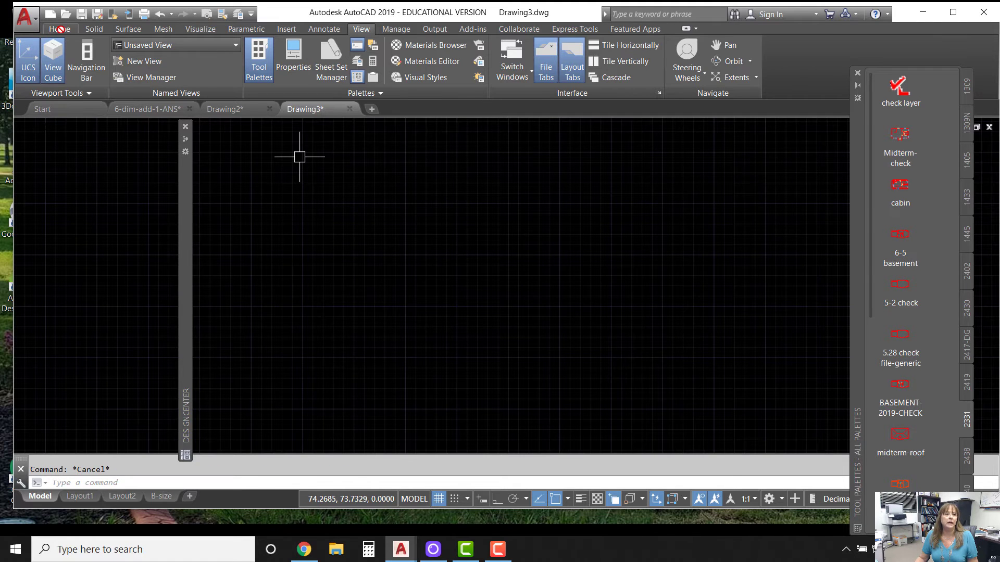
- Check Drawing3's layer list for the copied layers and display its B-size layout
click(60, 30)
click(770, 45)
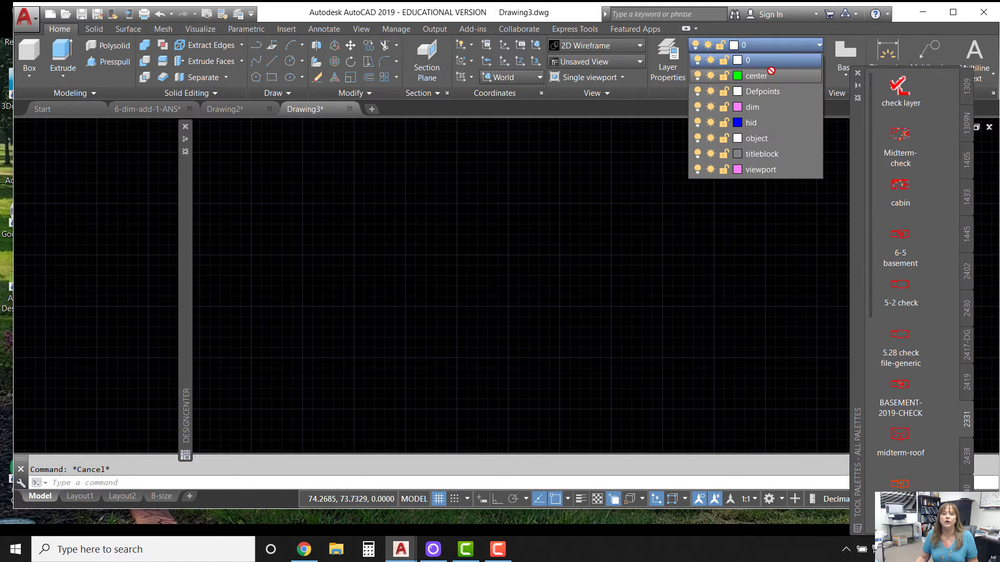
click(299, 157)
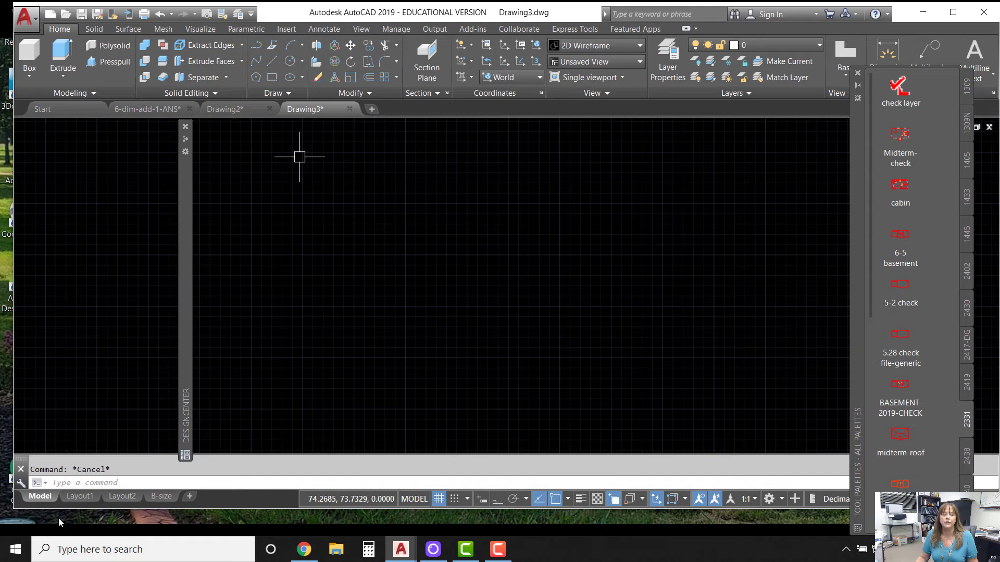
click(161, 496)
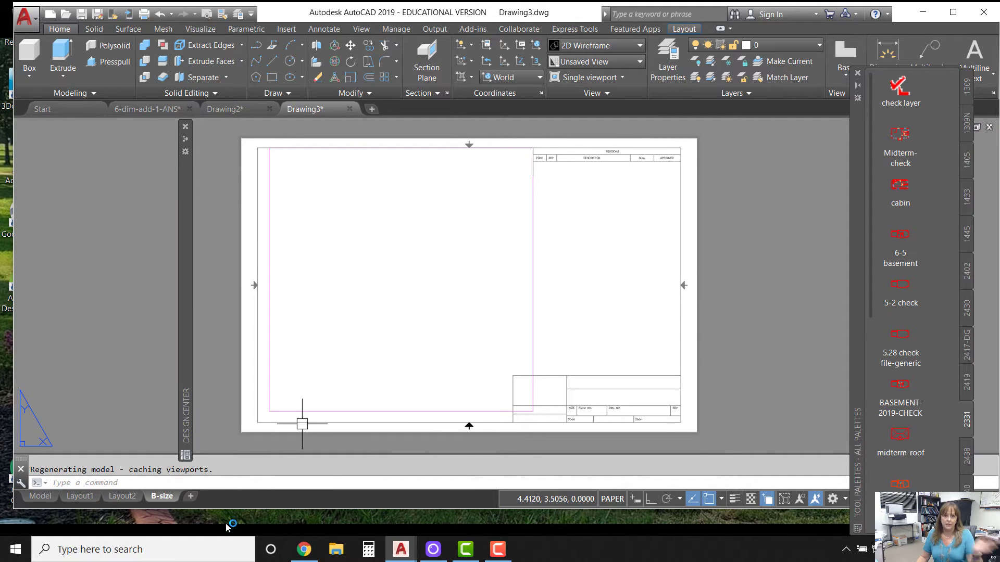
- Try the monochrome.stb plot style table in the B-size layout's page setup, leaving the page setup without saving
right_click(165, 497)
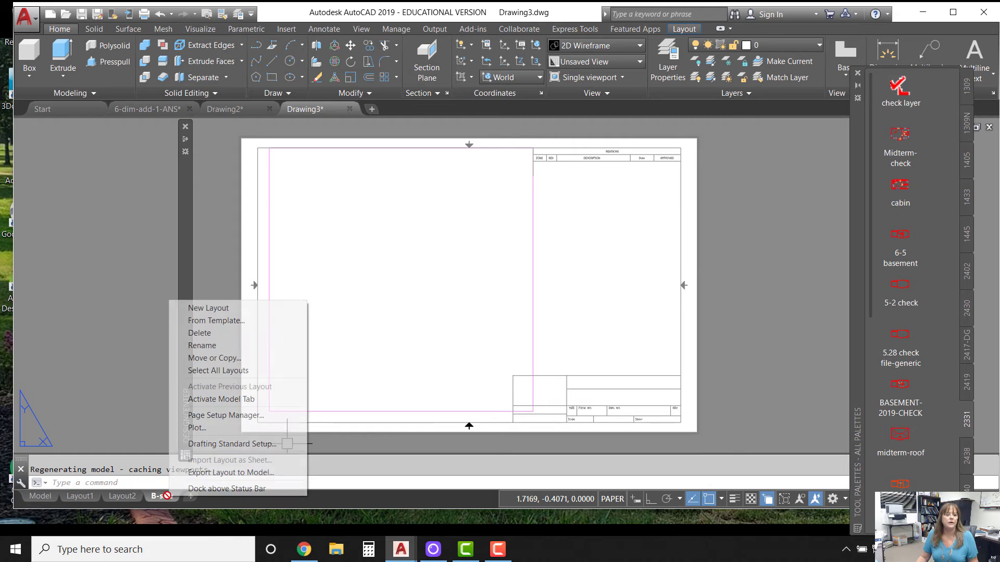
click(225, 415)
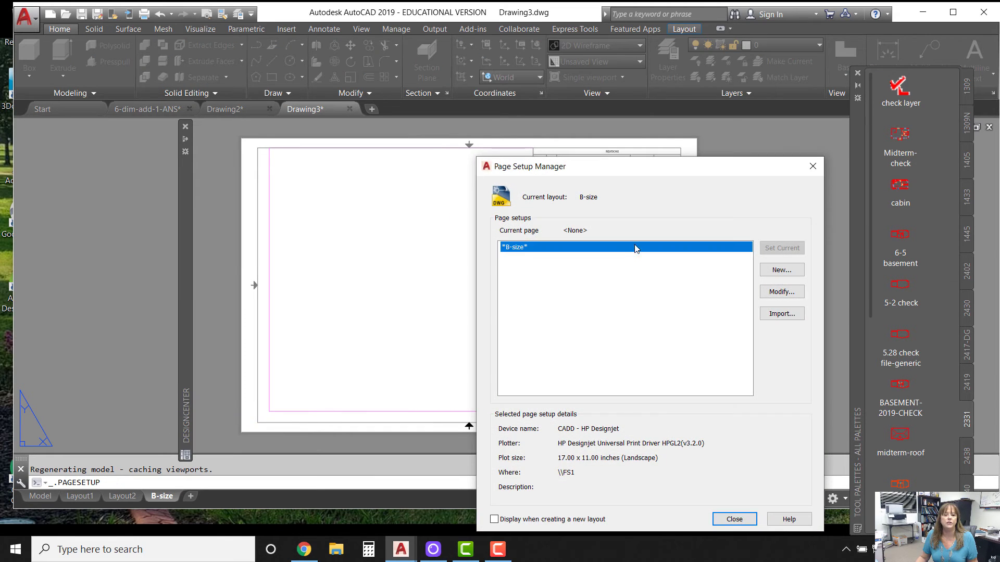
click(800, 291)
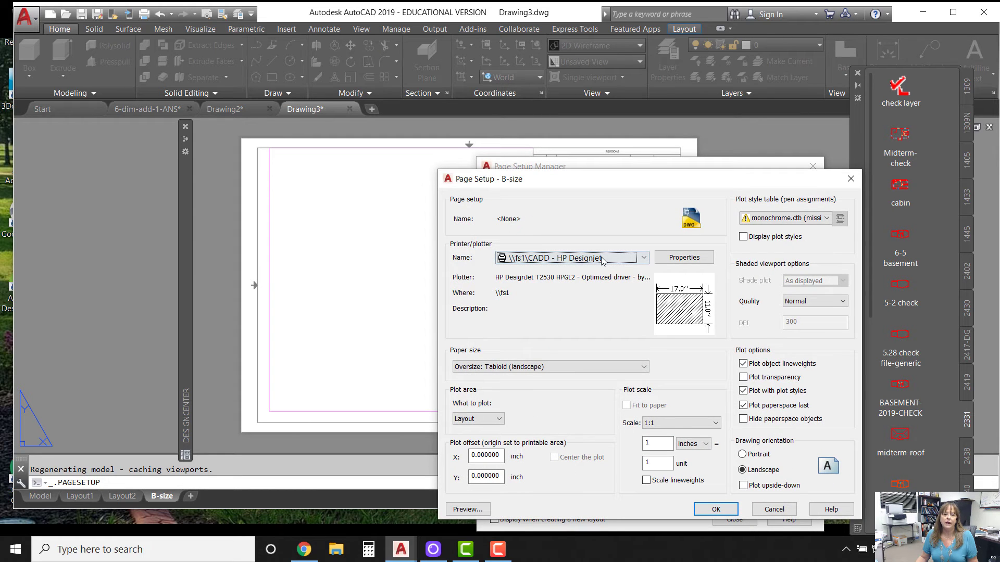
click(825, 219)
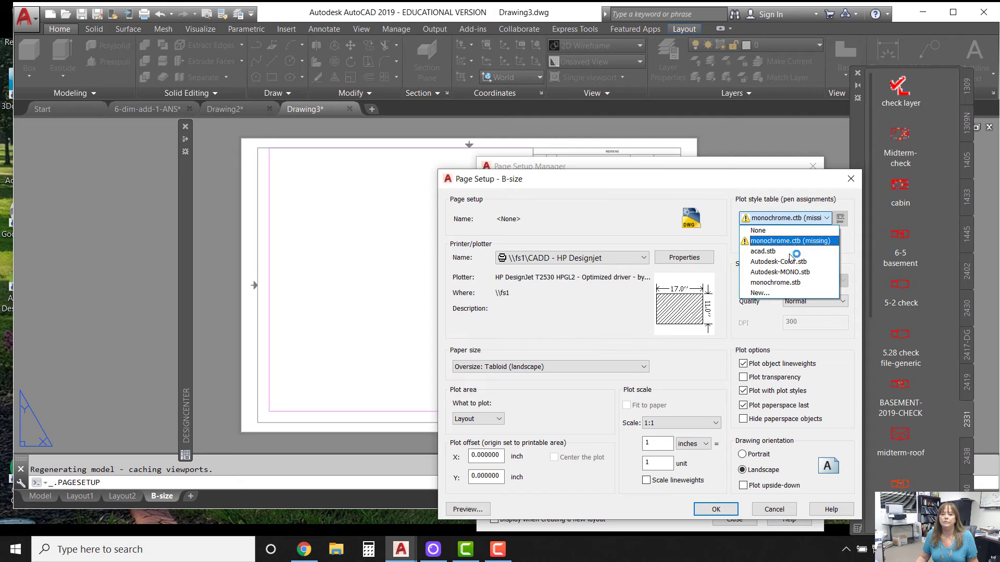
click(780, 283)
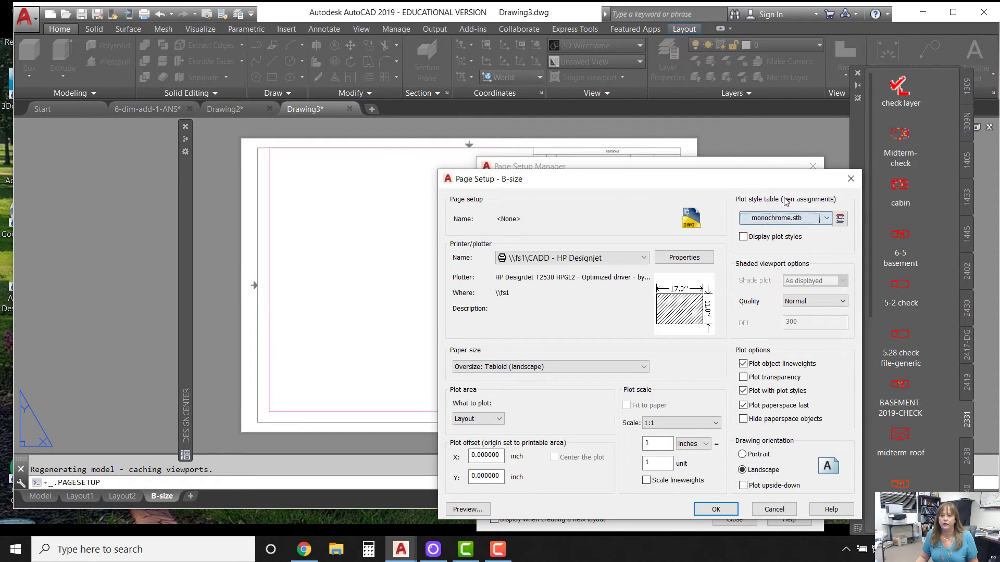
click(854, 178)
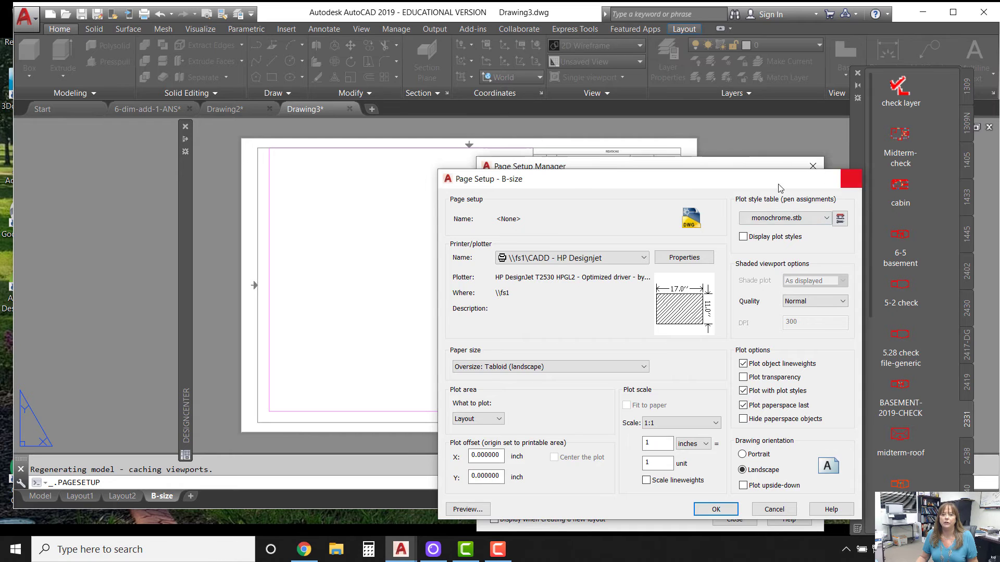
click(812, 166)
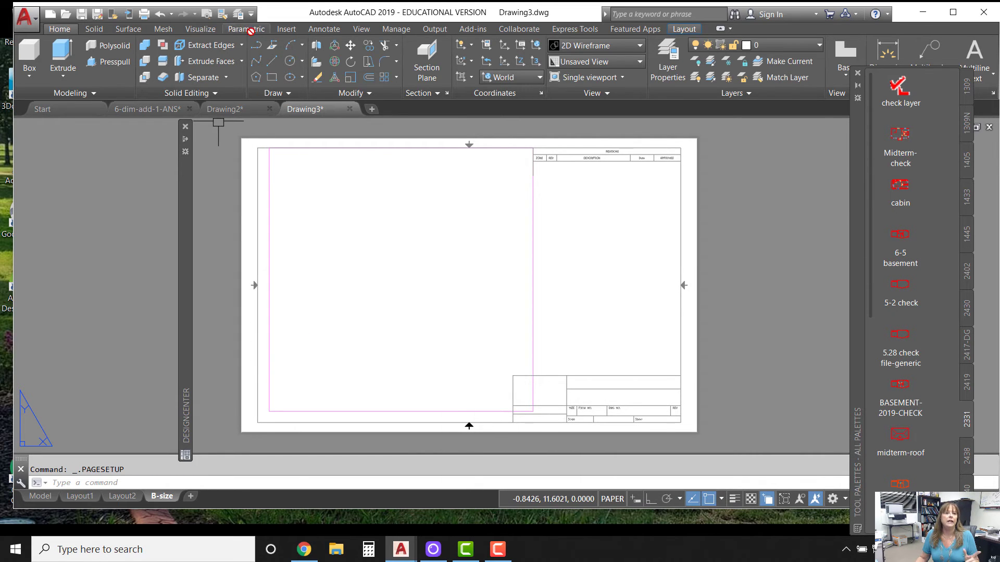
- Browse DesignCenter's folder list on drive D: to the 2402 folder inside Classes
click(317, 30)
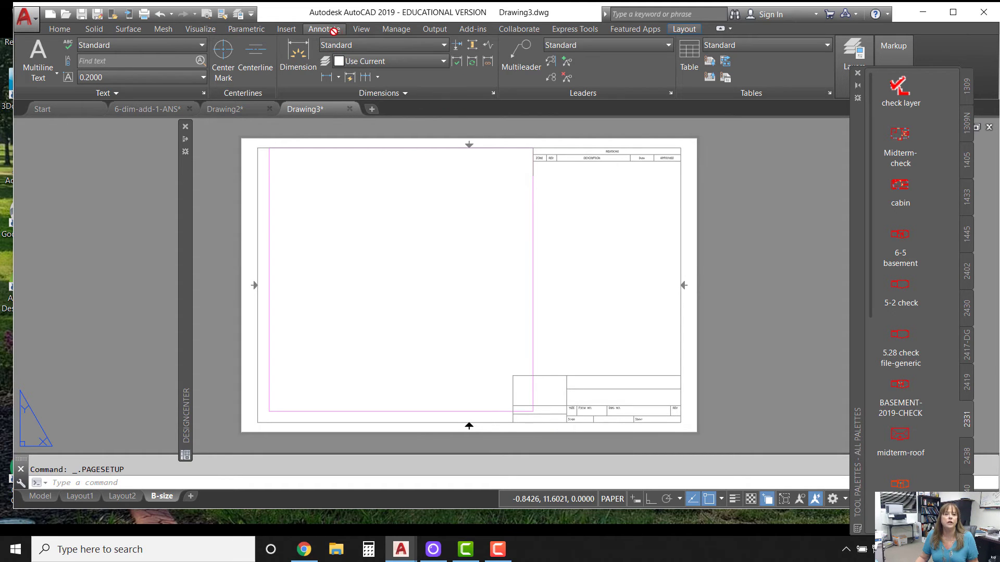
click(361, 30)
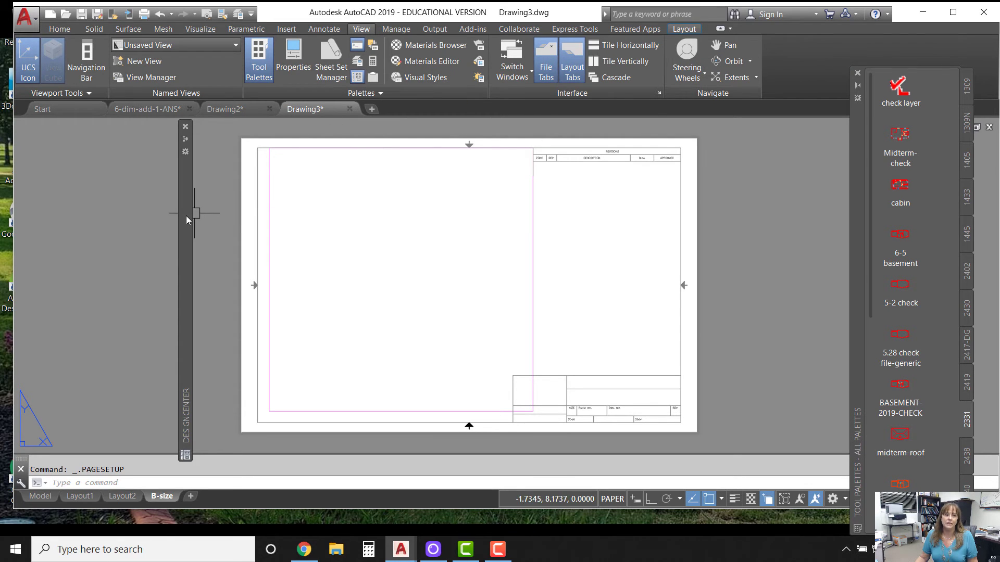
mouse_move(186, 216)
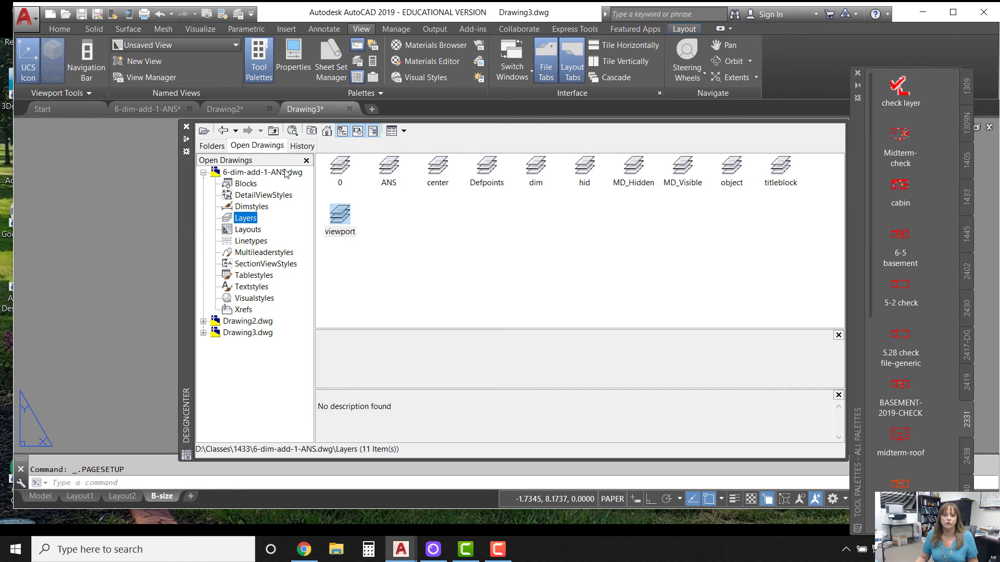
click(211, 147)
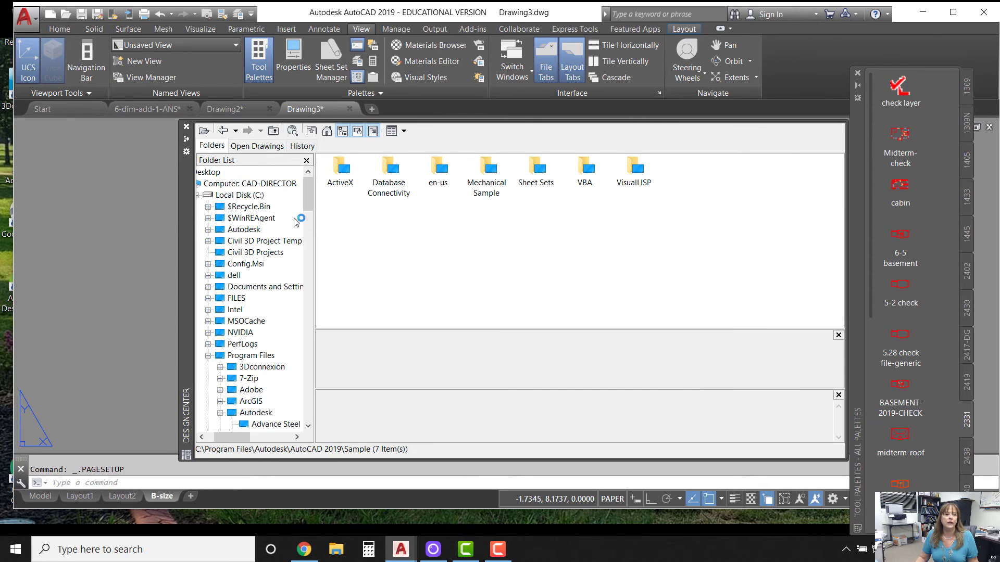
click(310, 235)
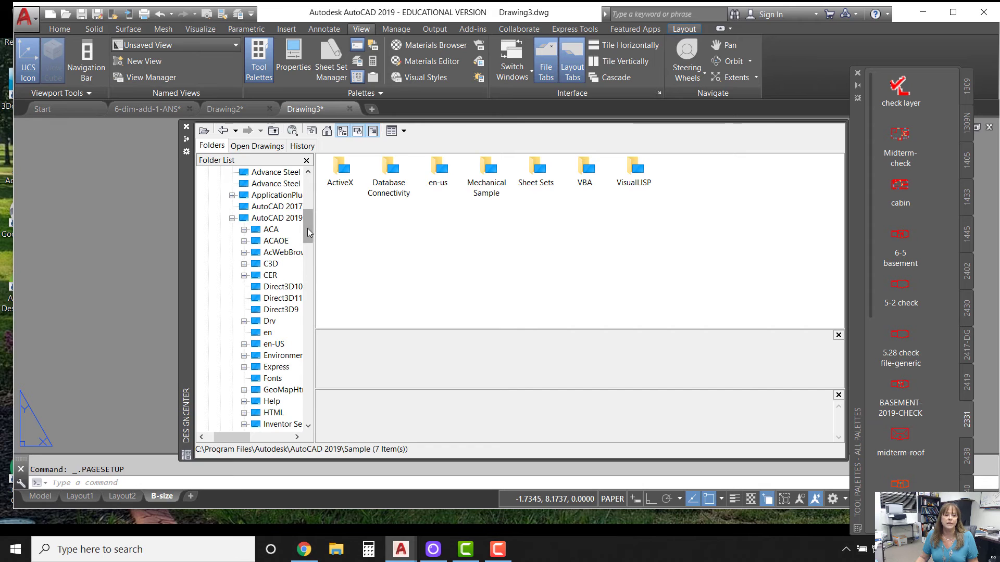
drag(308, 229, 317, 164)
scroll(226, 282, down, 16)
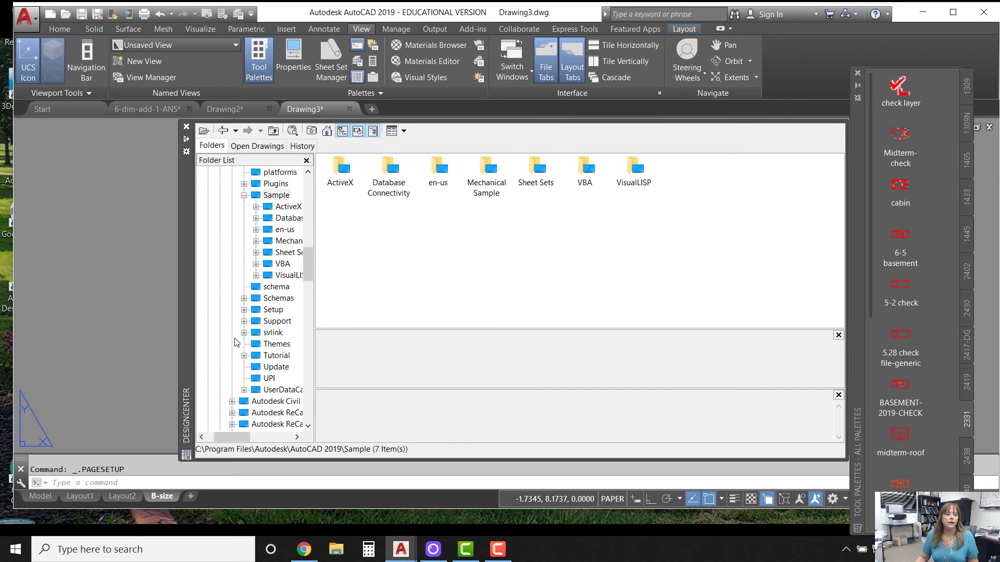
scroll(234, 342, down, 15)
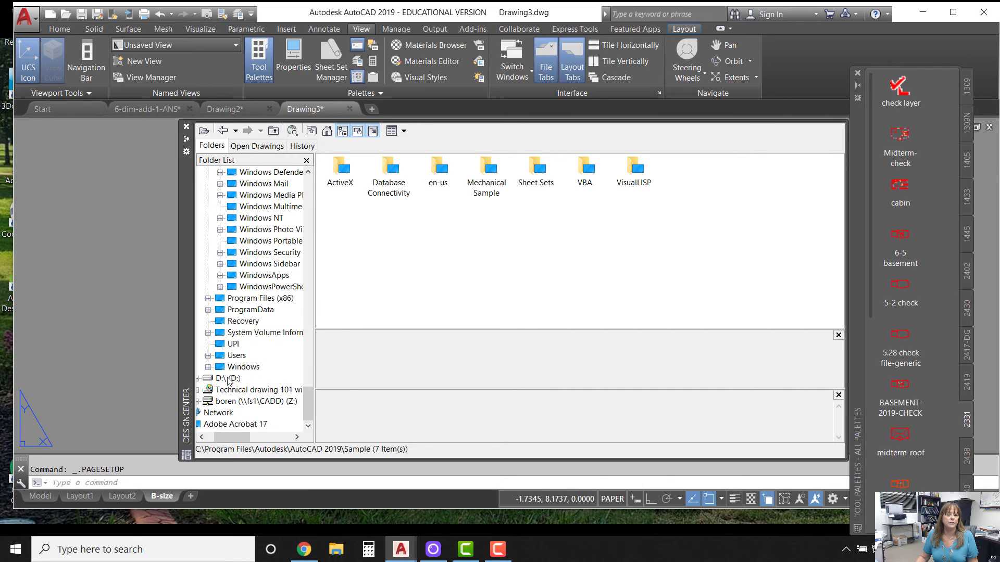
click(228, 378)
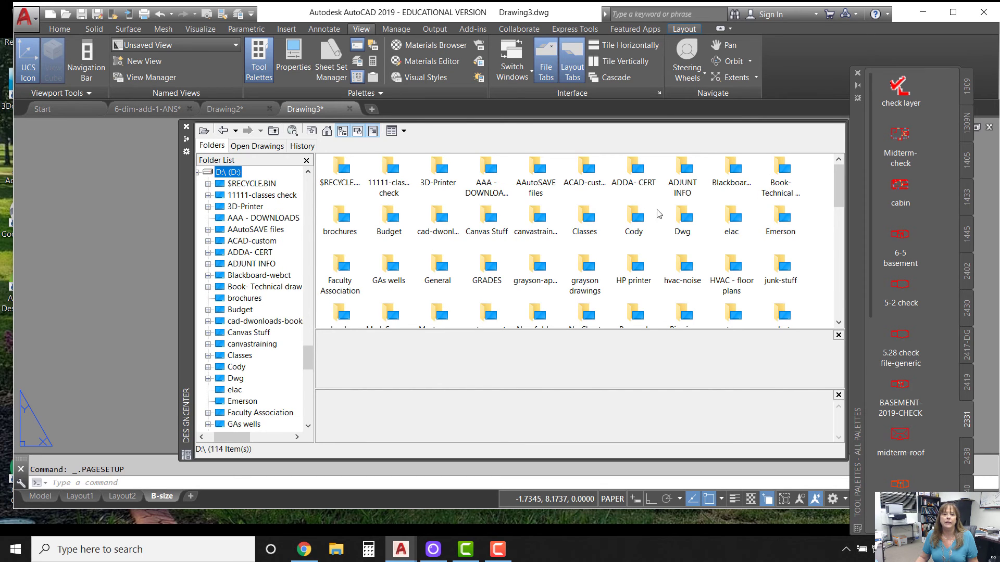
double_click(586, 218)
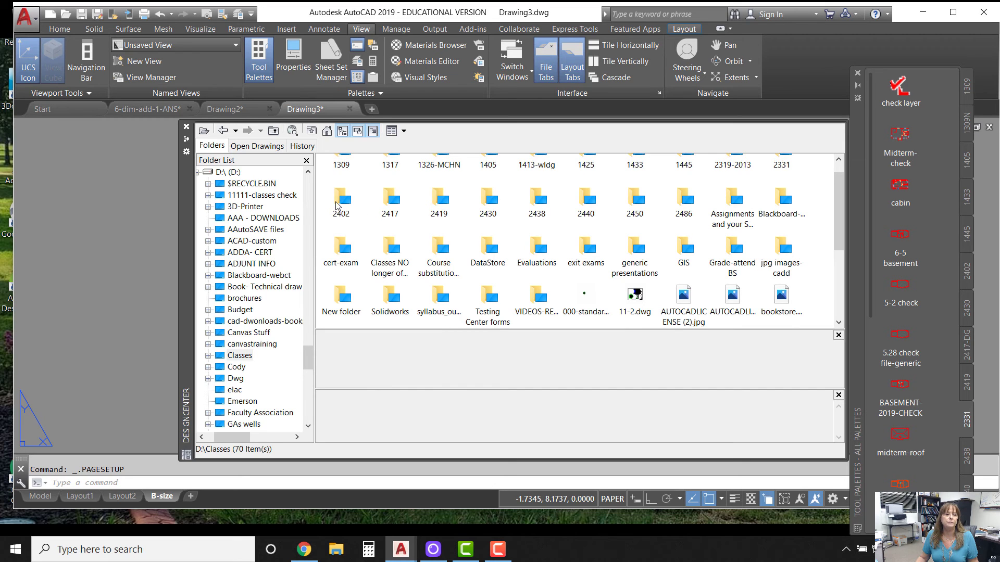
double_click(340, 201)
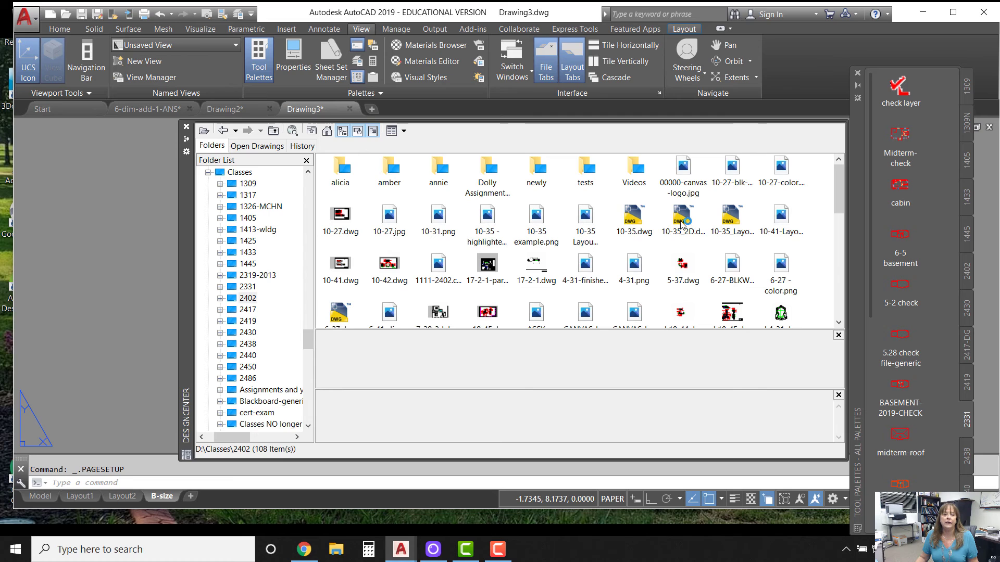
- Preview 10-35.dwg in DesignCenter and examine its layers, layouts and styles without opening the drawing
click(634, 219)
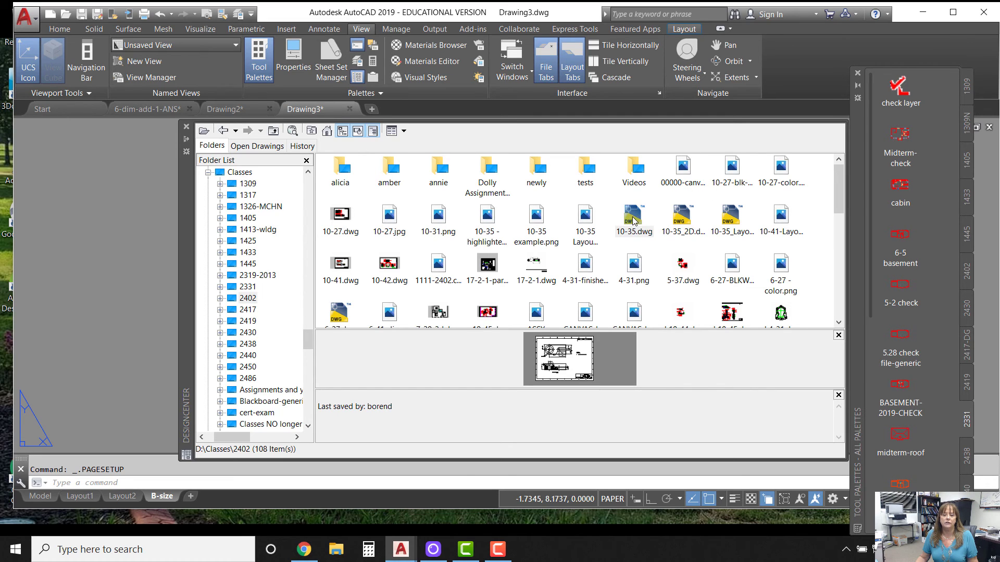
double_click(635, 220)
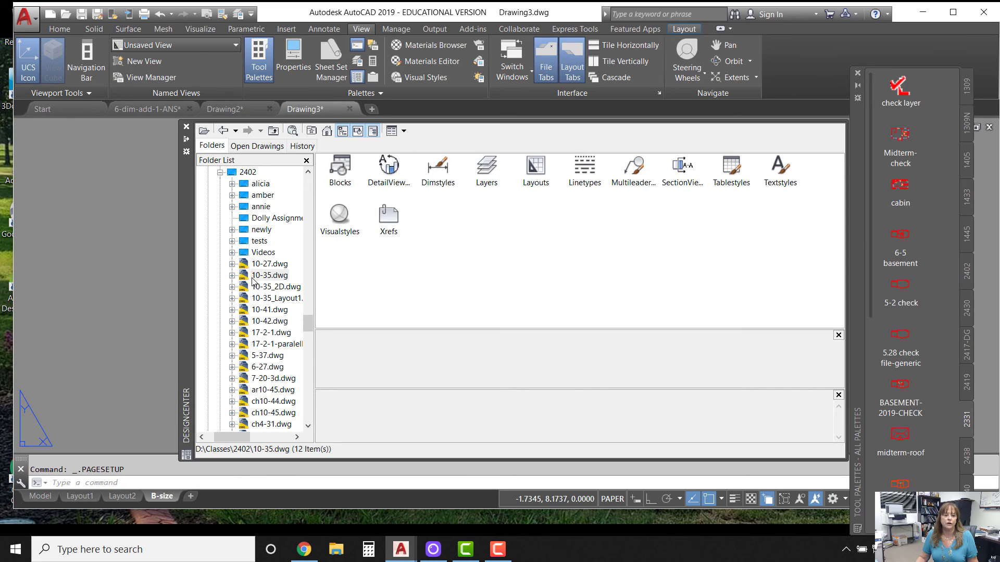
double_click(485, 167)
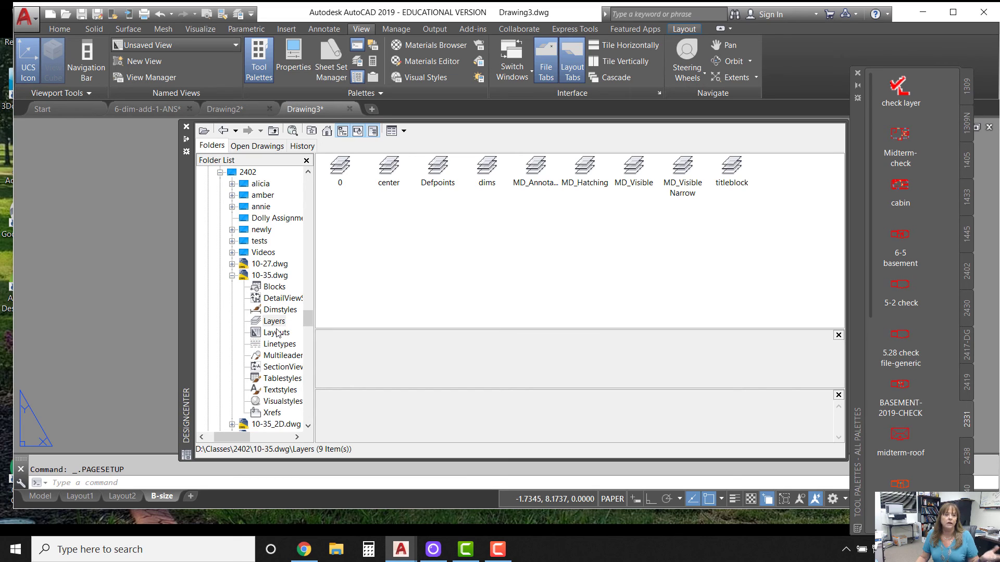
click(276, 332)
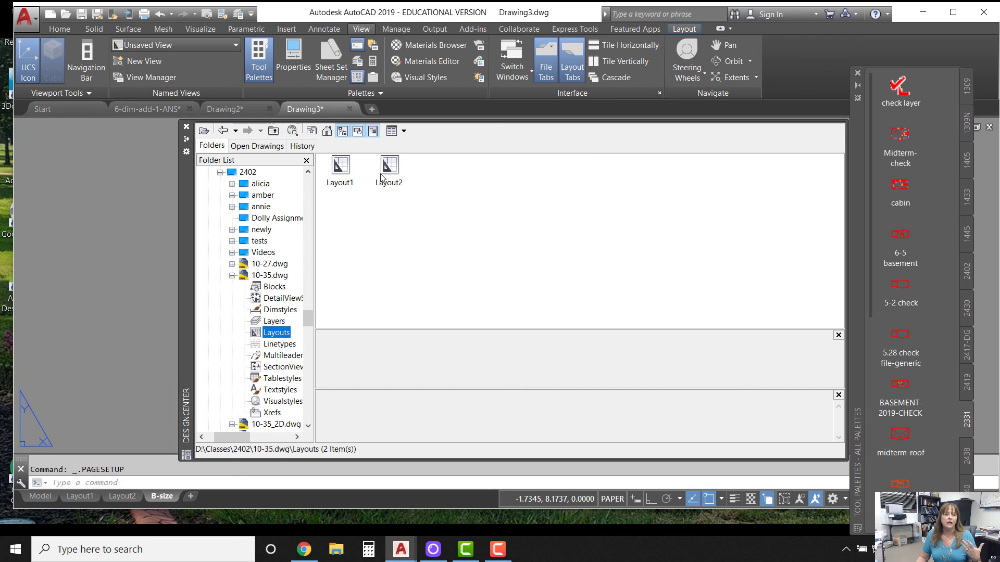
click(284, 378)
click(268, 389)
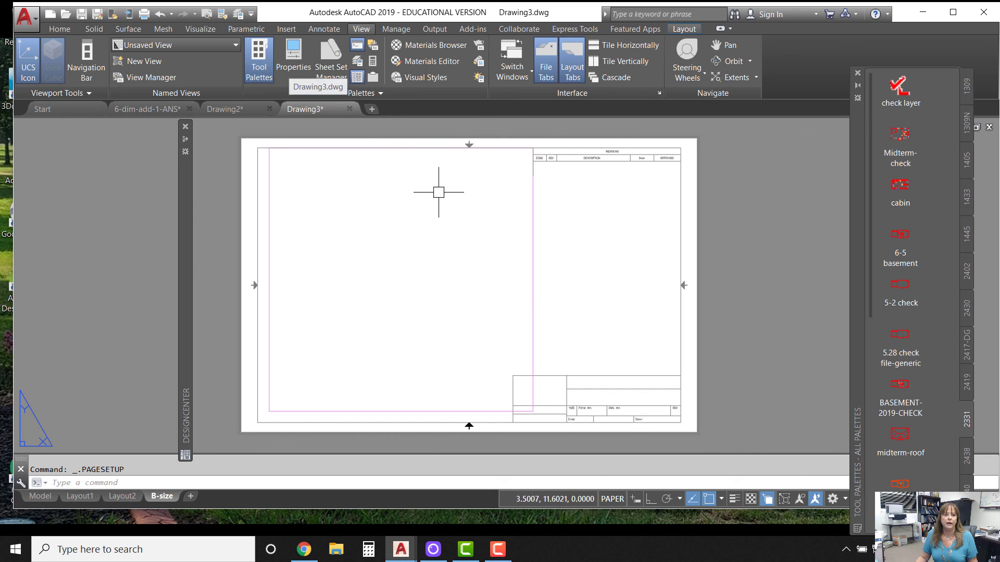
key(Escape)
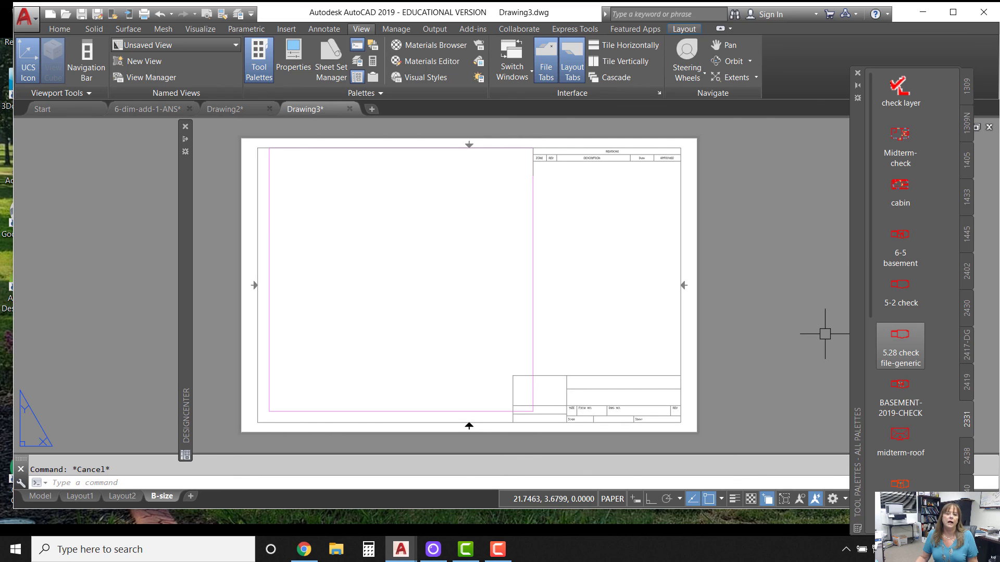